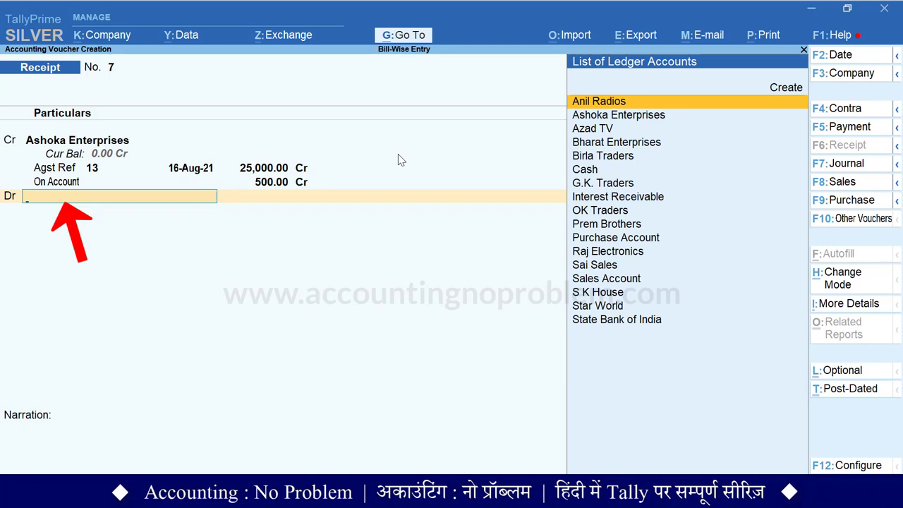
# - Debit Cash for 25,500.00 in the receipt from Ashoka Enterprises, save the voucher and leave voucher entry
pyautogui.write('C')
pyautogui.press('Return')
pyautogui.press('Return')
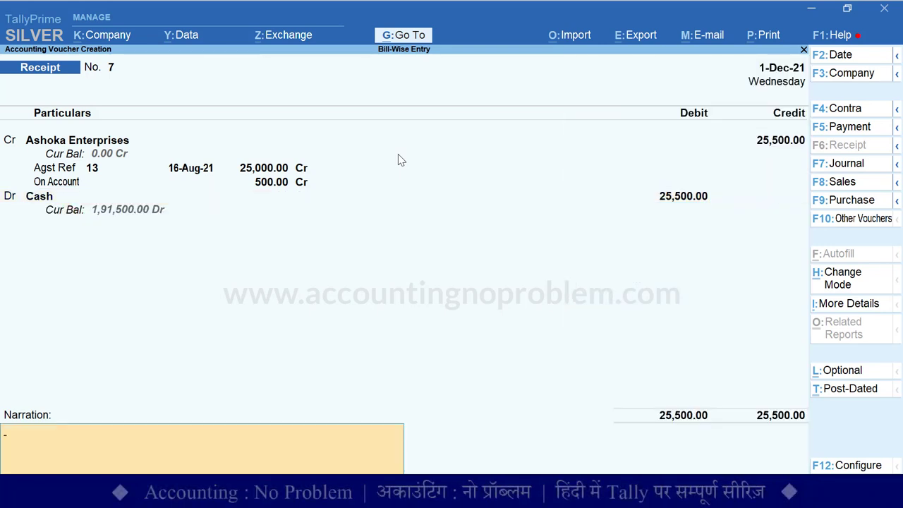
pyautogui.press('Return')
pyautogui.press('Return')
pyautogui.press('Escape')
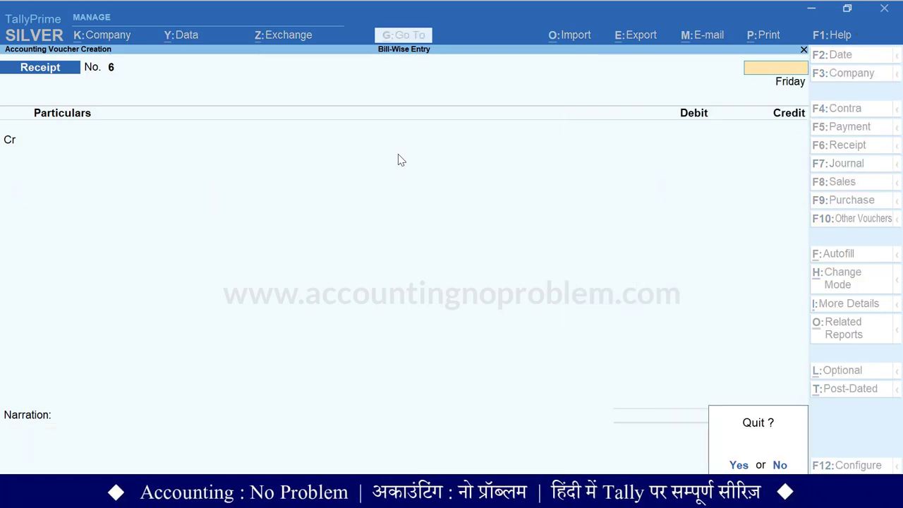
pyautogui.press('Return')
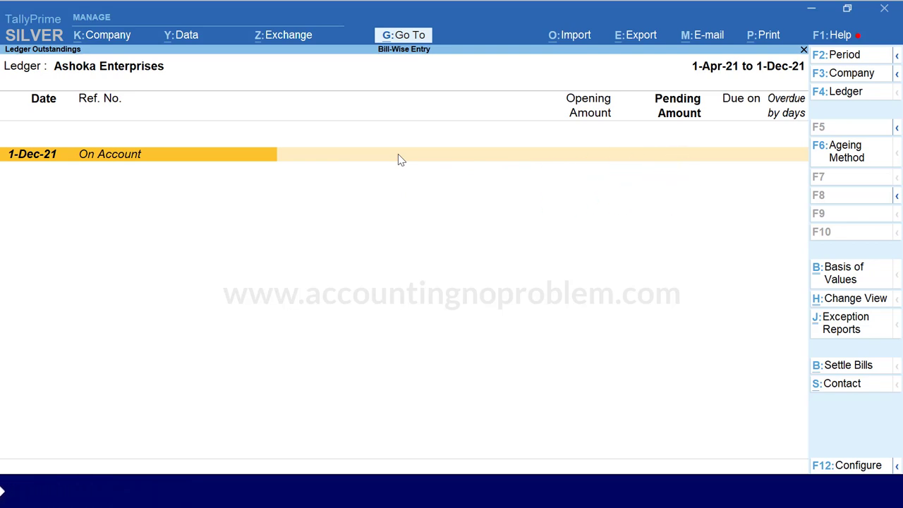
# - Examine the vouchers behind the On Account line in Ashoka Enterprises' ledger outstandings and return to the Gateway of Tally
pyautogui.click(398, 158)
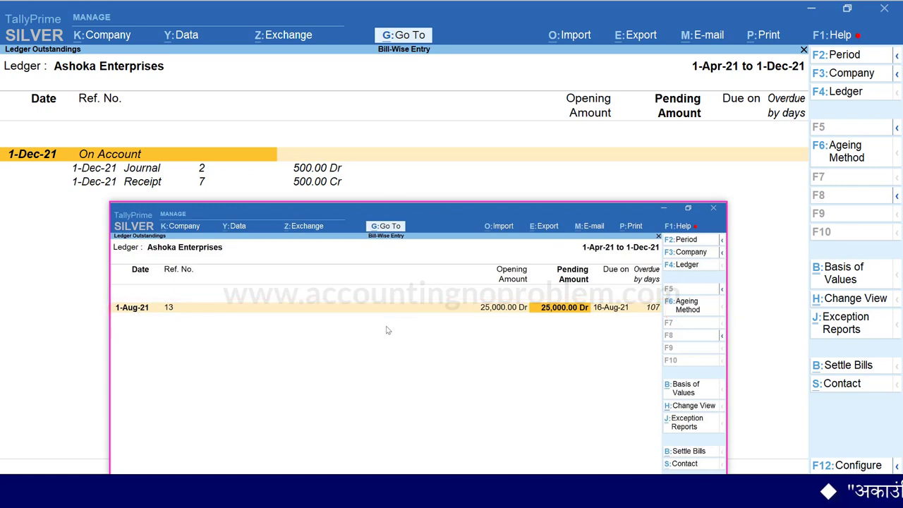
pyautogui.press('Down')
pyautogui.press('Down')
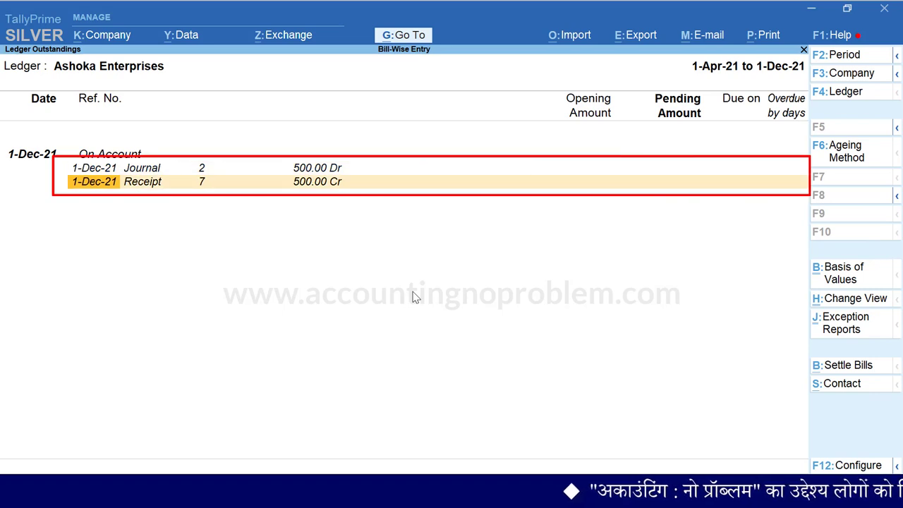
pyautogui.press('Up')
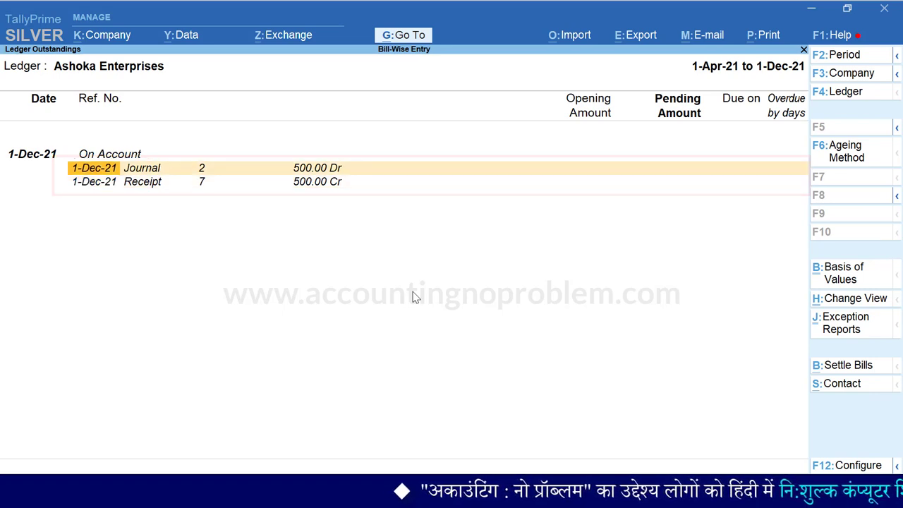
pyautogui.press('Escape')
pyautogui.press('Escape')
pyautogui.press('Escape')
pyautogui.press('Escape')
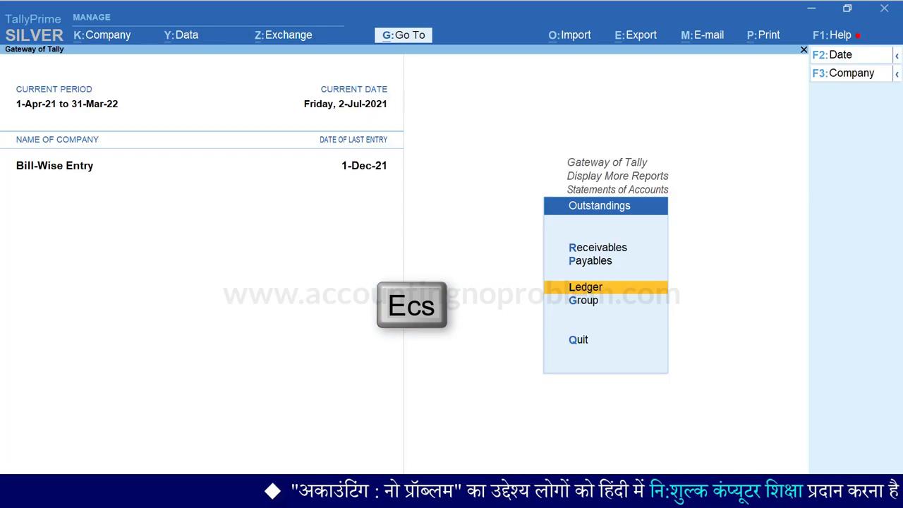
pyautogui.press('Escape')
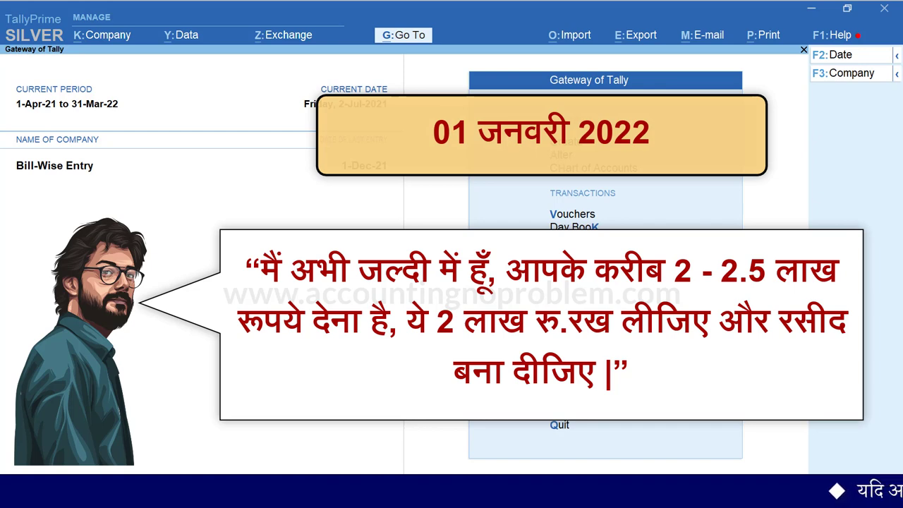
# - Start a receipt voucher dated 1-Jan-22 and credit Bharat Enterprises with 200000
pyautogui.press('v')
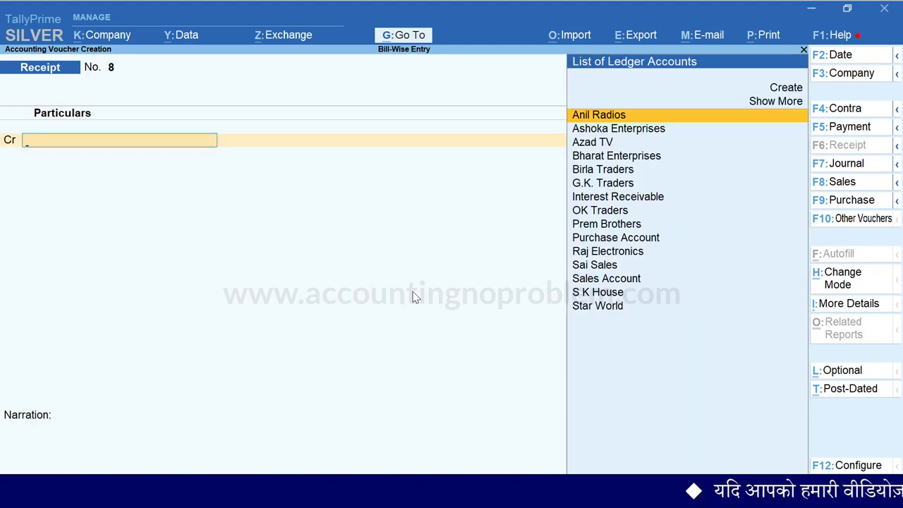
pyautogui.press('Down')
pyautogui.press('Down')
pyautogui.press('Down')
pyautogui.press('Return')
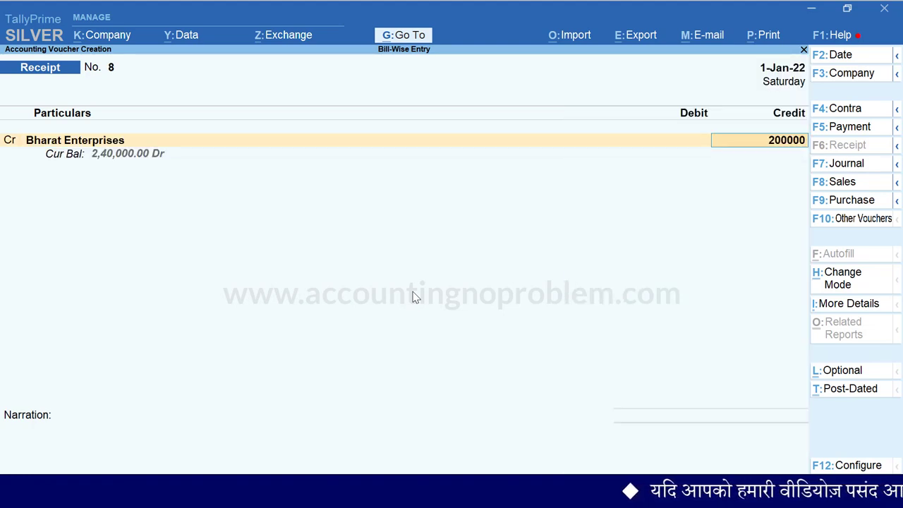
pyautogui.press('Return')
# - Allocate the full 2,00,000.00 as On Account in the bill-wise details for Bharat Enterprises
pyautogui.press('Down')
pyautogui.press('Down')
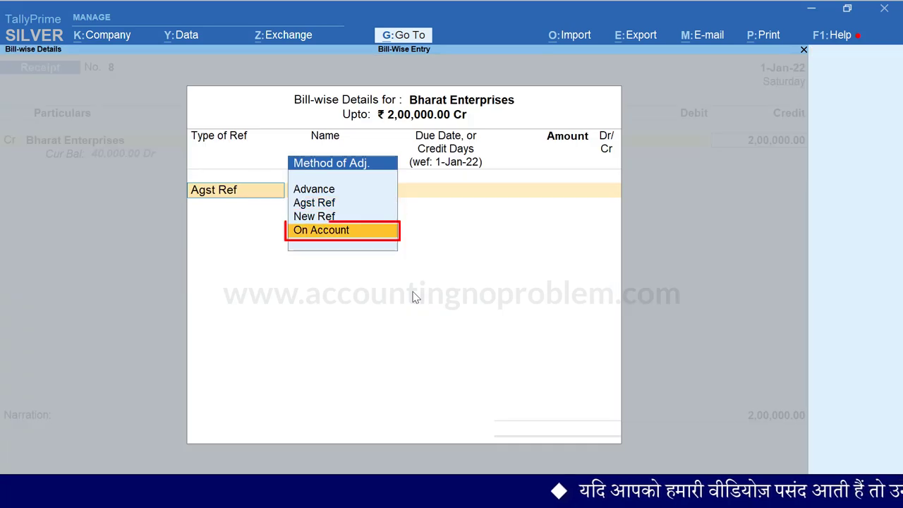
pyautogui.press('Return')
pyautogui.press('Return')
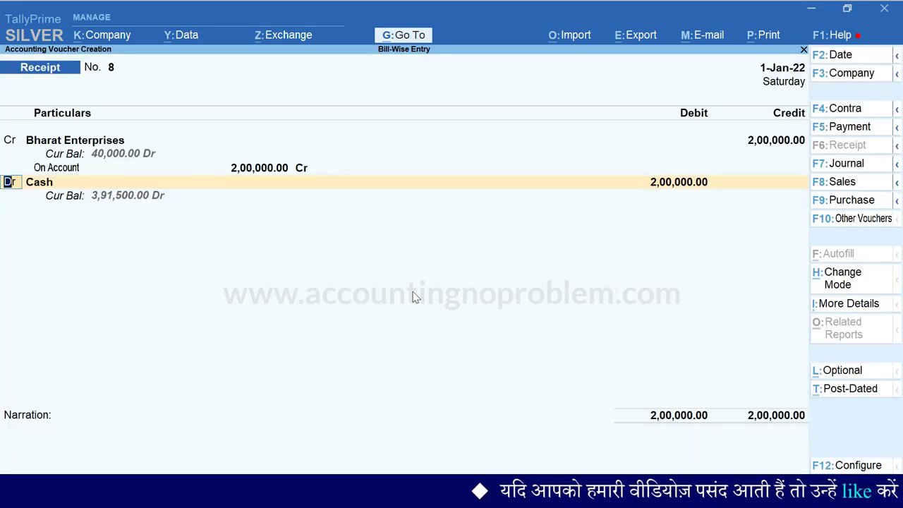
# - Complete the Cash debit of 2,00,000.00 without a narration and save the receipt voucher
pyautogui.press('Return')
pyautogui.press('Return')
pyautogui.press('Return')
pyautogui.press('Return')
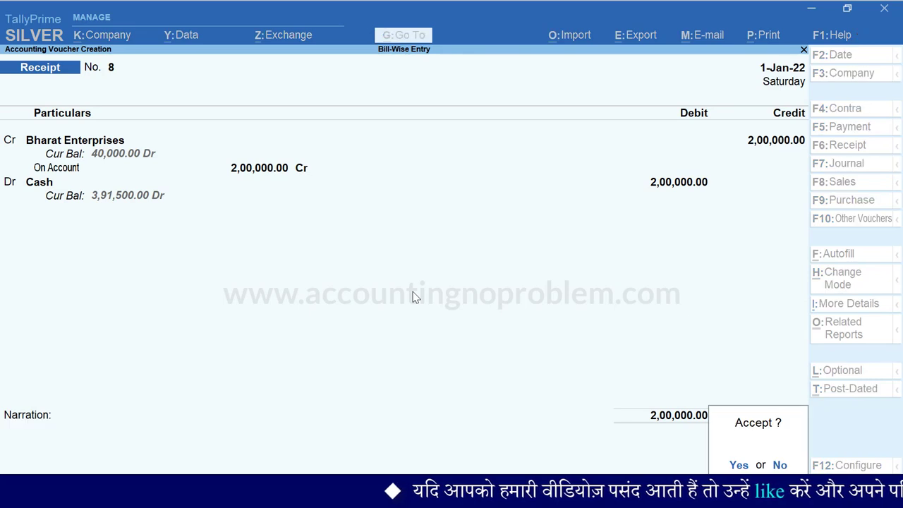
pyautogui.press('Return')
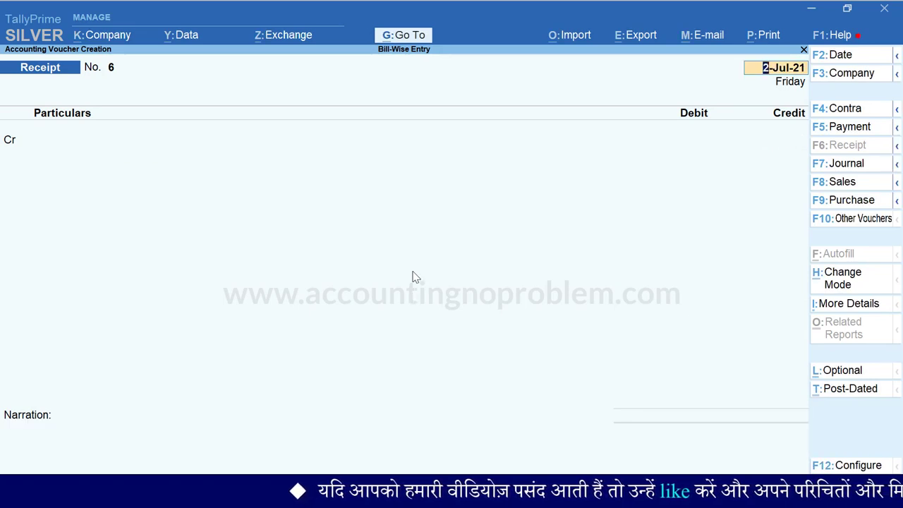
# - Open the Ledger Vouchers report for Bharat Enterprises
pyautogui.click(399, 36)
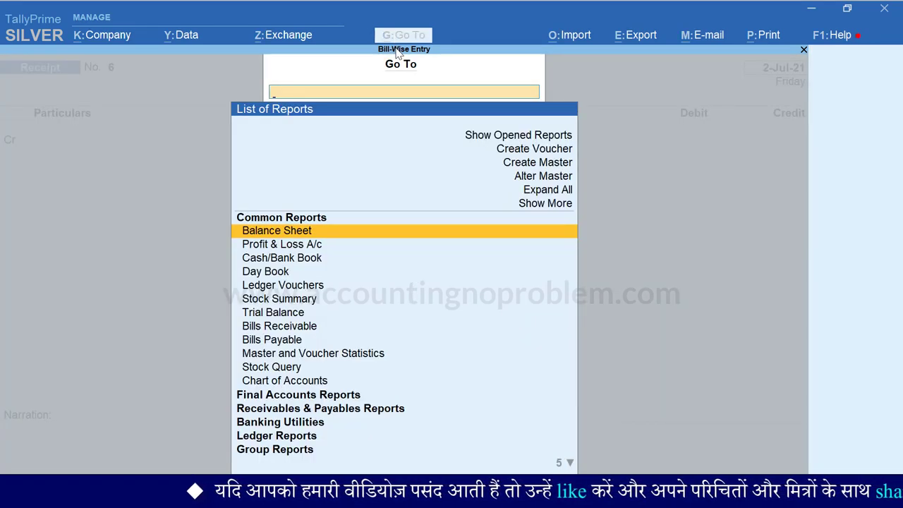
pyautogui.press('Down')
pyautogui.press('Down')
pyautogui.press('Down')
pyautogui.press('Down')
pyautogui.press('Return')
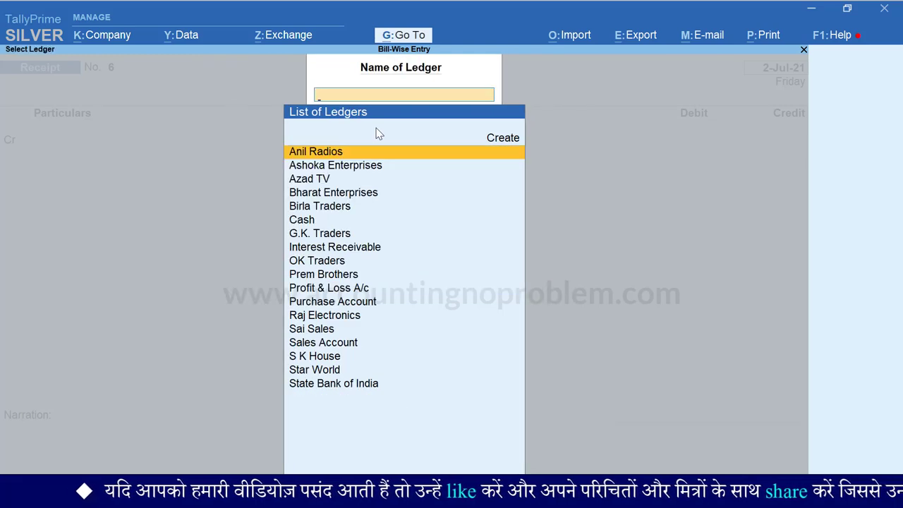
pyautogui.press('Down')
pyautogui.press('Down')
pyautogui.press('Down')
pyautogui.press('Return')
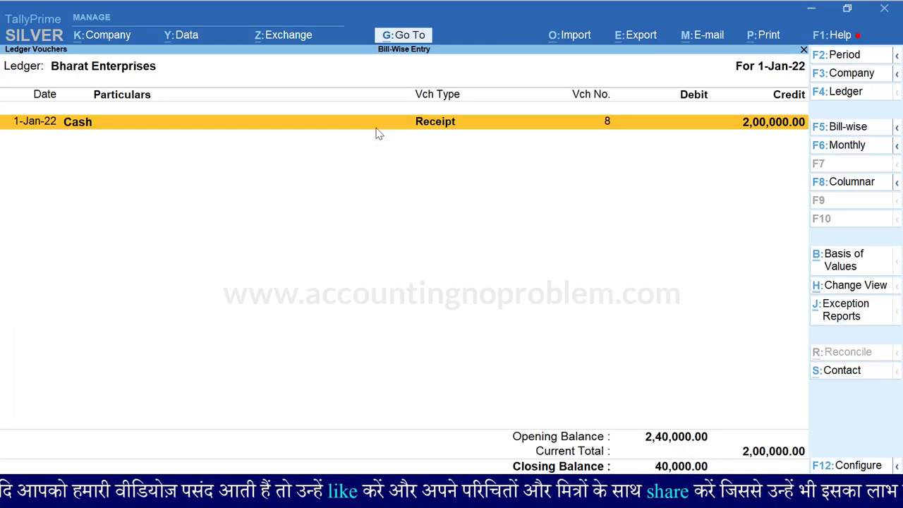
# - Change the ledger report period to 1-Apr-21 to 1-Jan-22, check the closing balance and return to the Gateway of Tally
pyautogui.press('F2')
pyautogui.press('BackSpace')
pyautogui.press('Return')
pyautogui.press('BackSpace')
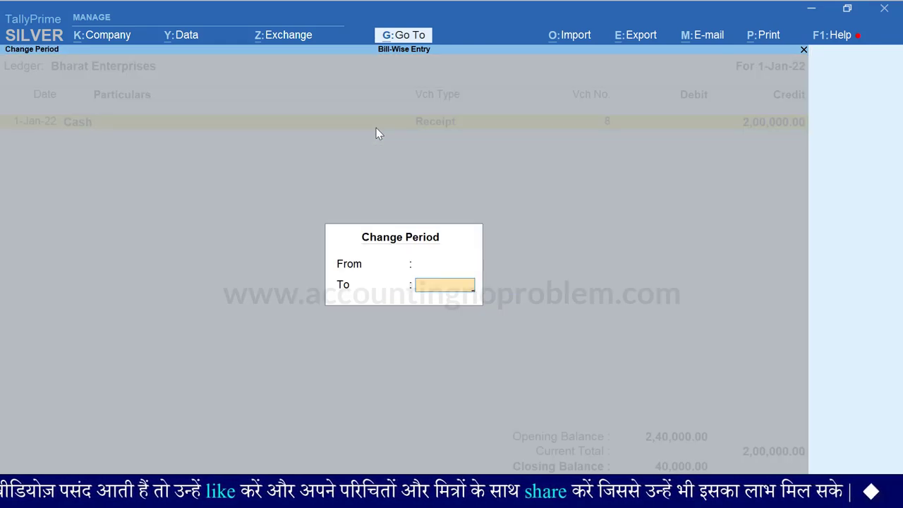
pyautogui.press('Return')
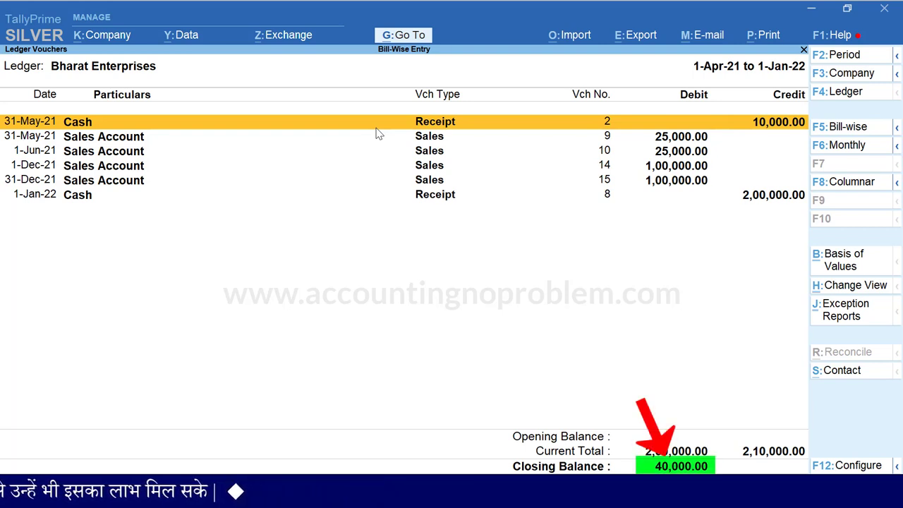
pyautogui.press('Escape')
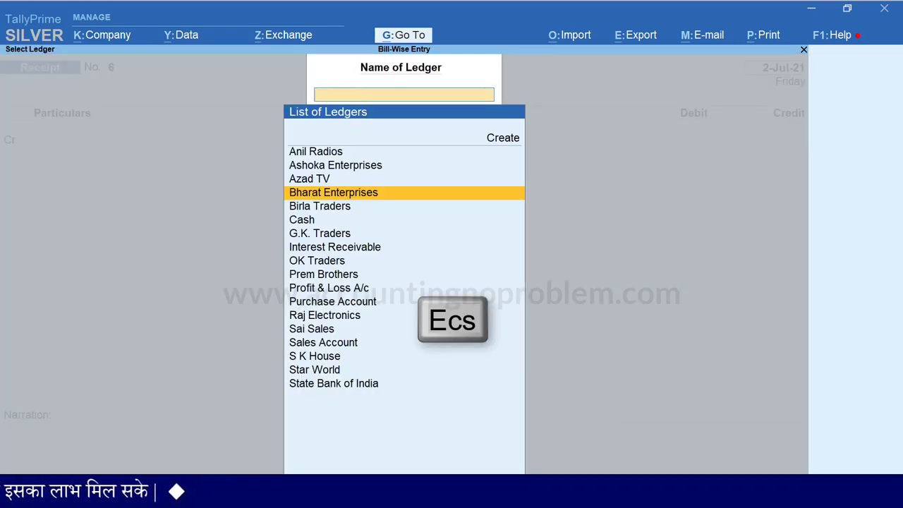
pyautogui.press('Escape')
pyautogui.press('Escape')
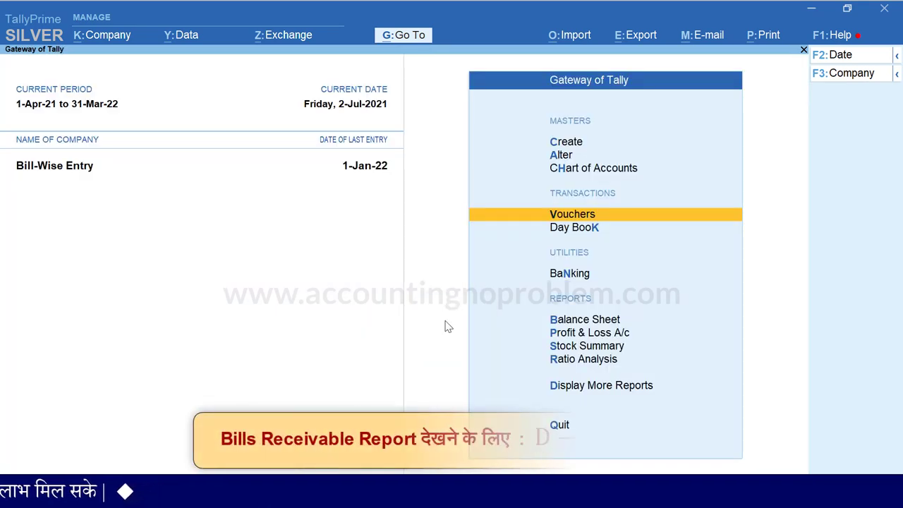
# - View the Bills Receivable report to check the pending Bharat Enterprises bills, and close it
pyautogui.press('d')
pyautogui.press('s')
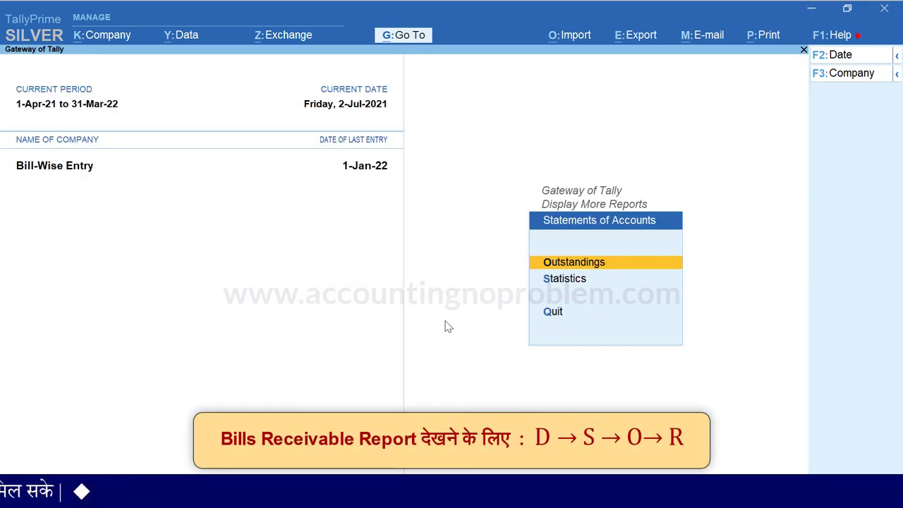
pyautogui.press('o')
pyautogui.press('r')
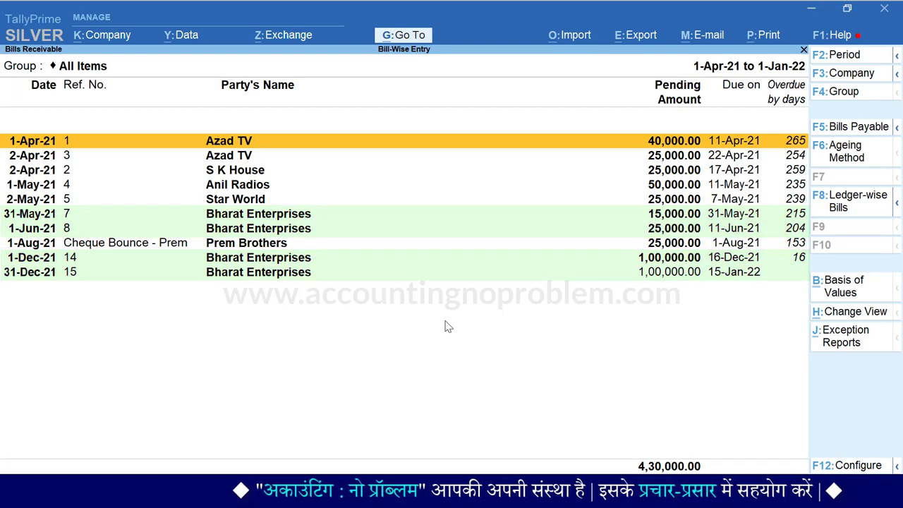
pyautogui.press('Escape')
# - Open the ledger outstandings report for Bharat Enterprises
pyautogui.press('Down')
pyautogui.press('Down')
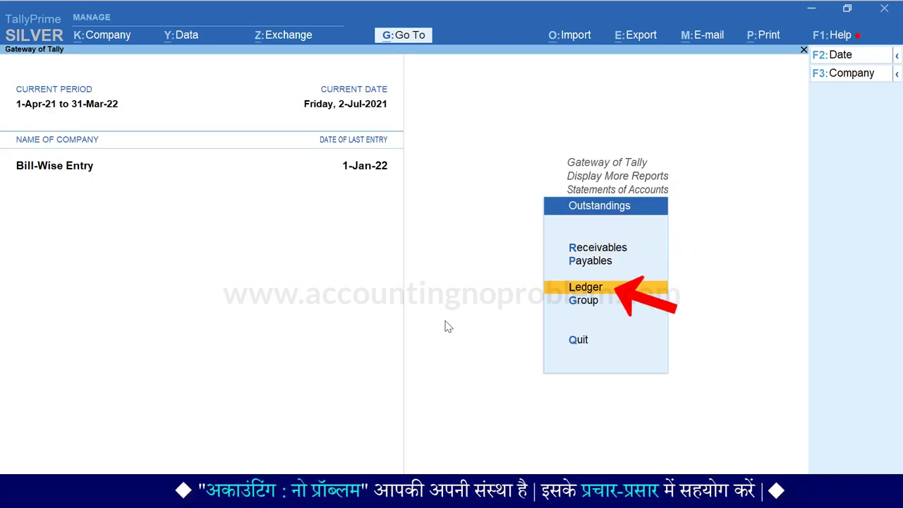
pyautogui.press('Return')
pyautogui.press('Down')
pyautogui.press('Down')
pyautogui.press('Down')
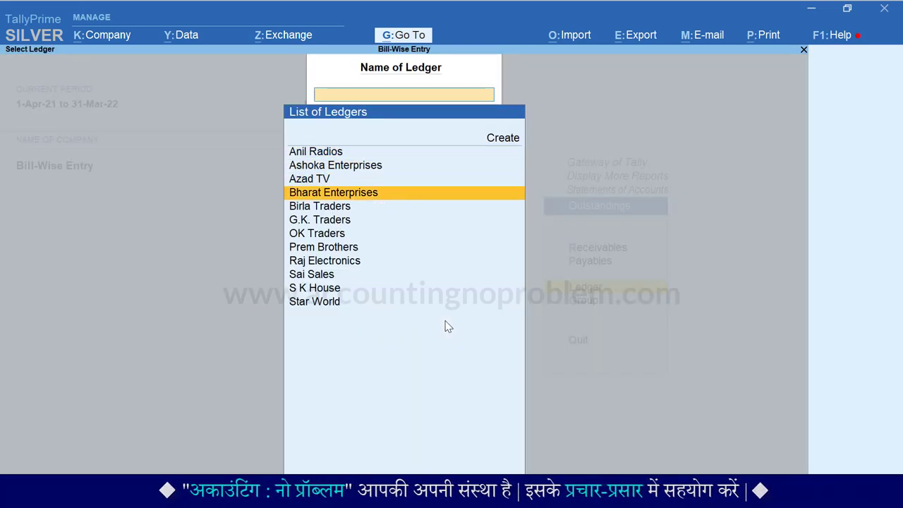
pyautogui.press('Return')
# - Examine the pending bills and the On Account line of Bharat Enterprises, and go back to the Gateway of Tally
pyautogui.press('Down')
pyautogui.press('Down')
pyautogui.press('Down')
pyautogui.press('Down')
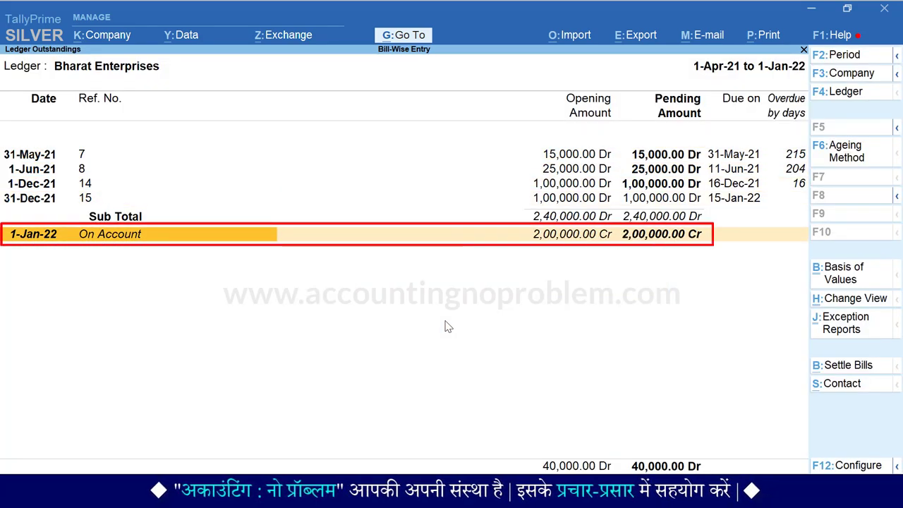
pyautogui.press('Escape')
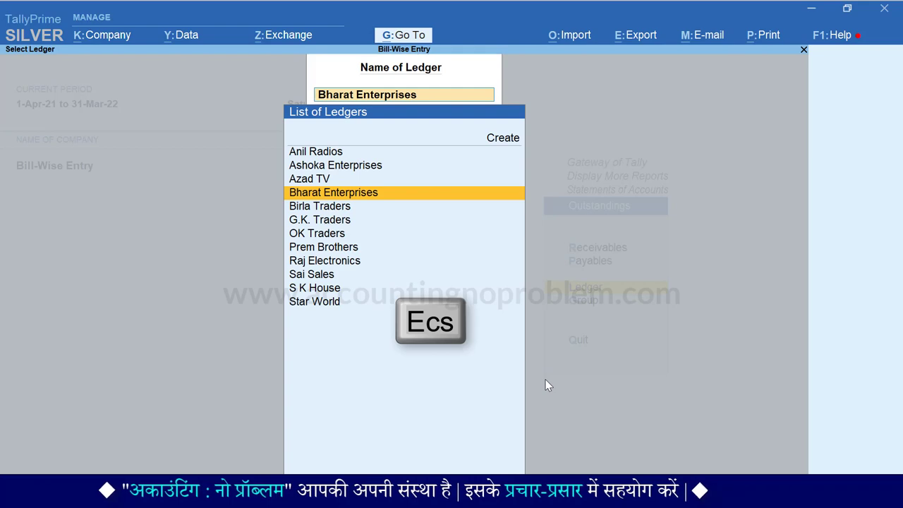
pyautogui.press('Escape')
pyautogui.press('Escape')
pyautogui.press('Escape')
pyautogui.press('Escape')
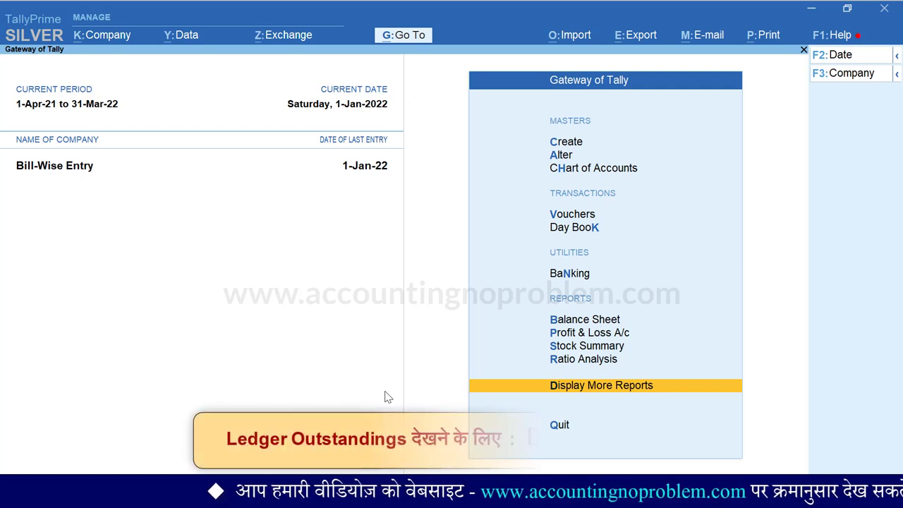
# - Reopen the ledger outstandings report for Bharat Enterprises from the Gateway of Tally
pyautogui.press('d')
pyautogui.press('s')
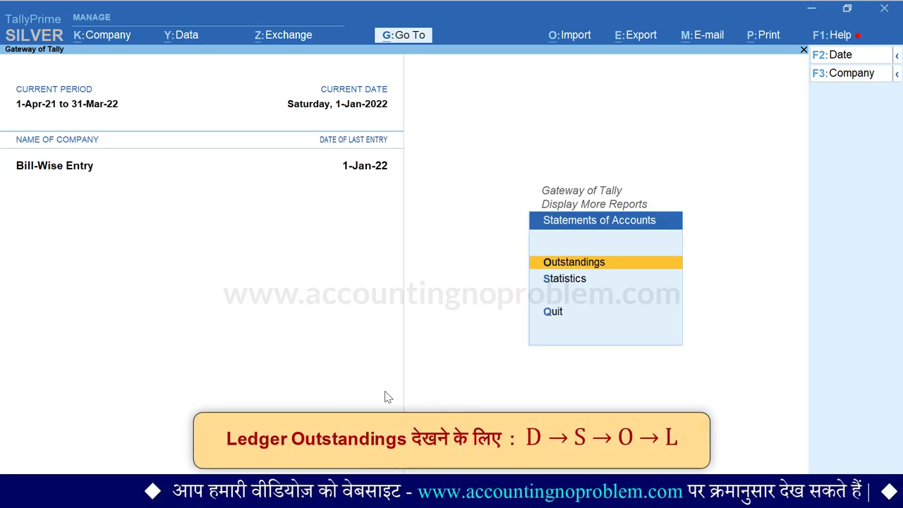
pyautogui.press('o')
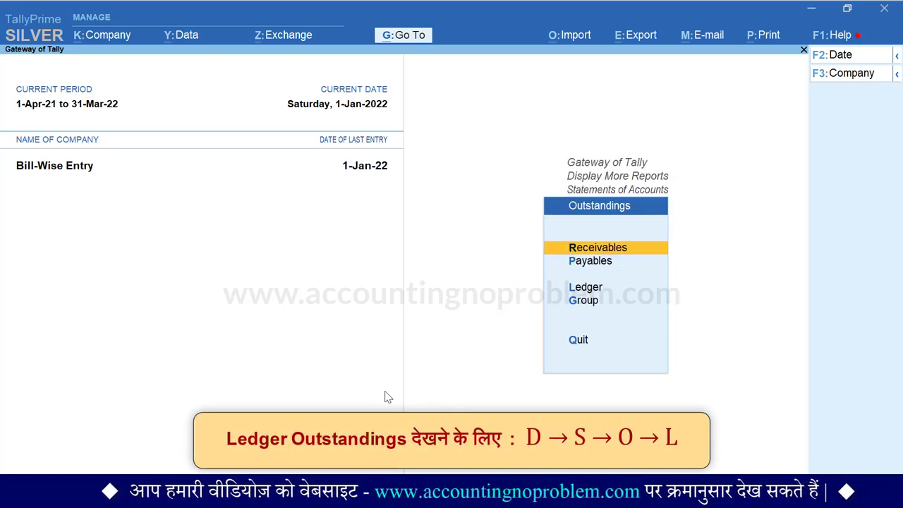
pyautogui.write('lBh')
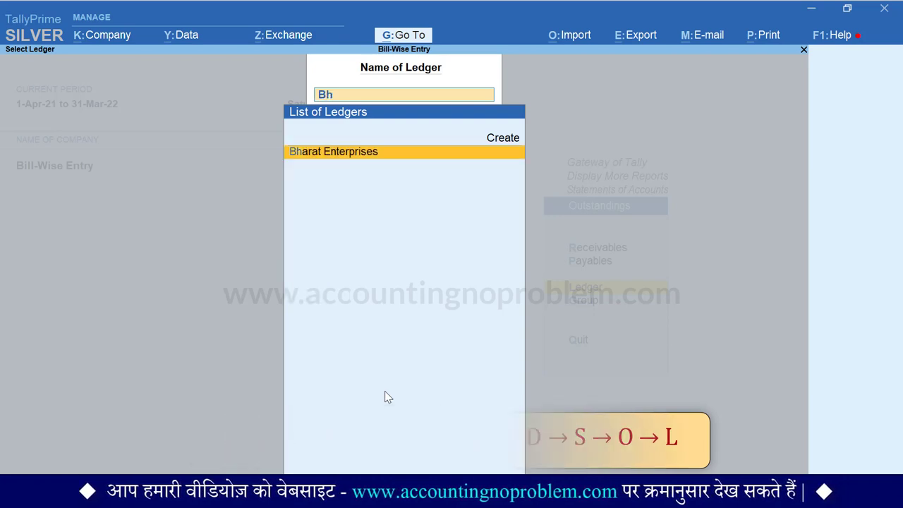
pyautogui.press('Return')
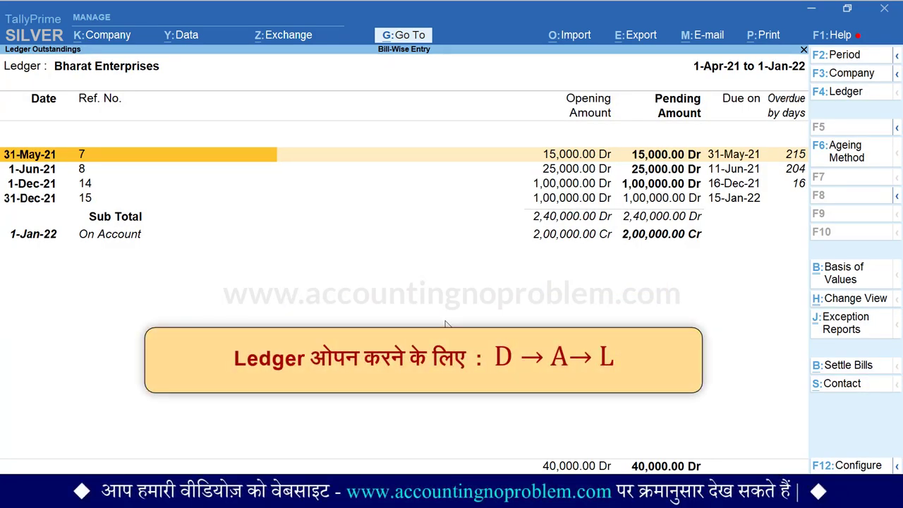
# - Expand the 1-Jan-22 On Account line to show the voucher behind it
pyautogui.press('Down')
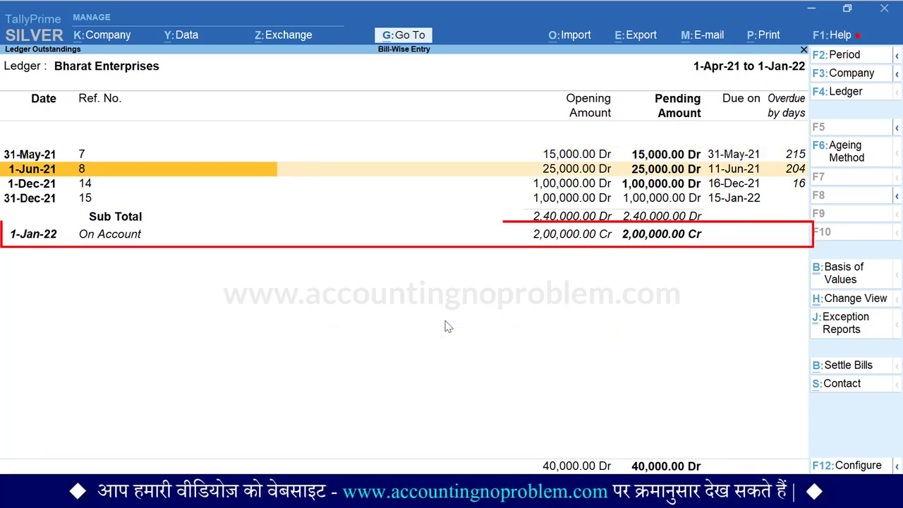
pyautogui.press('Down')
pyautogui.press('Down')
pyautogui.press('Down')
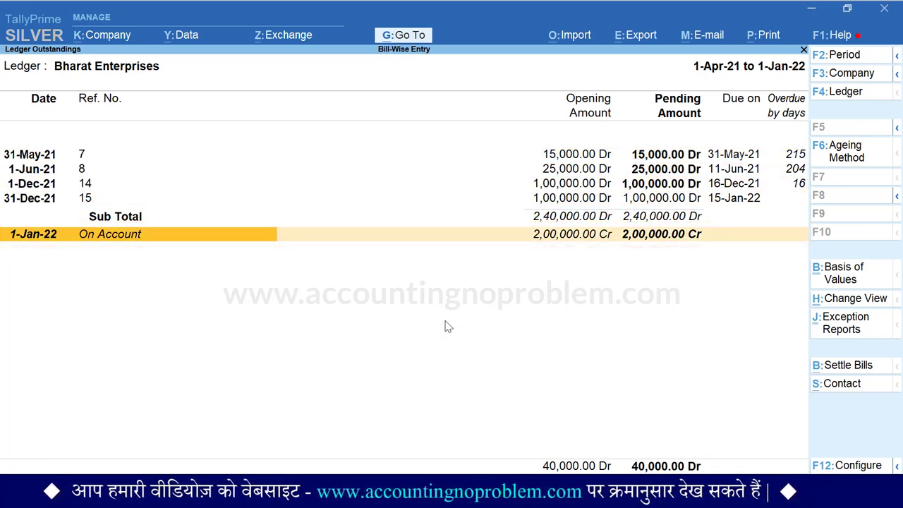
pyautogui.hotkey('shift', 'Return')
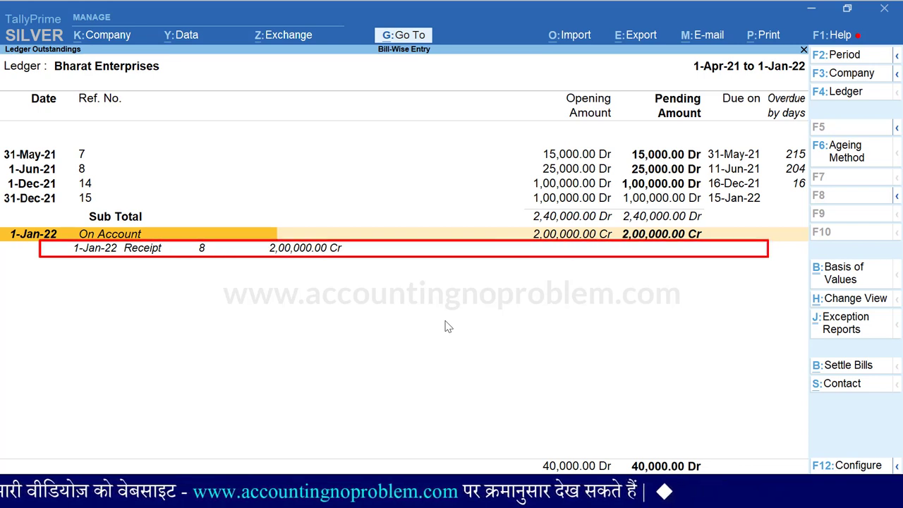
# - Open receipt voucher 8 behind the On Account line for alteration, up to the bill-wise details of Bharat Enterprises
pyautogui.press('Down')
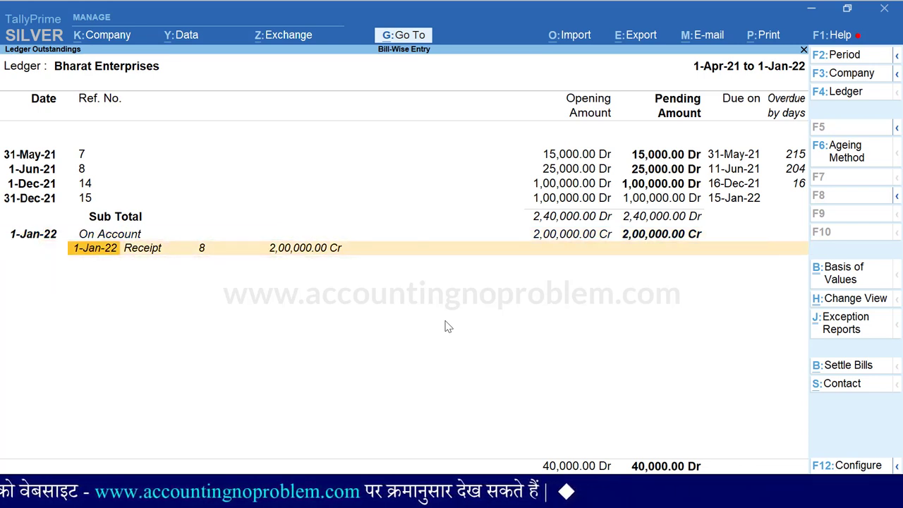
pyautogui.press('Return')
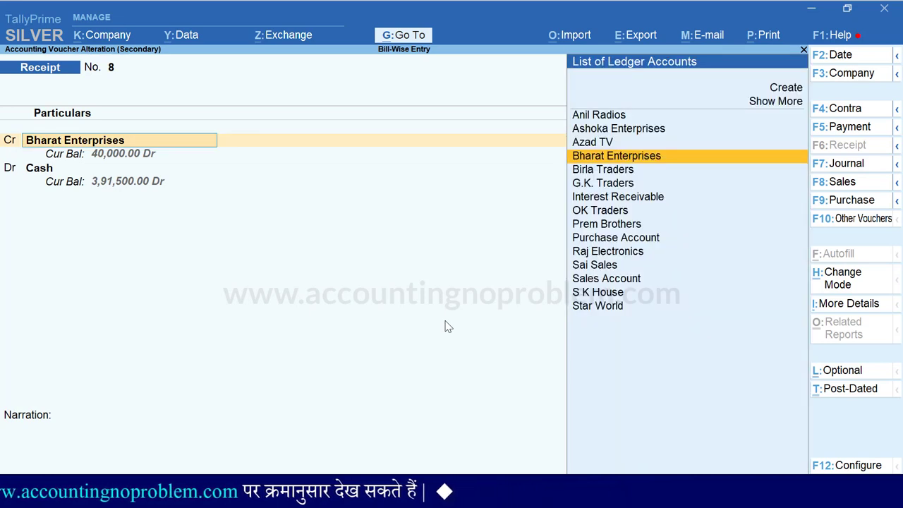
pyautogui.press('Return')
pyautogui.press('Return')
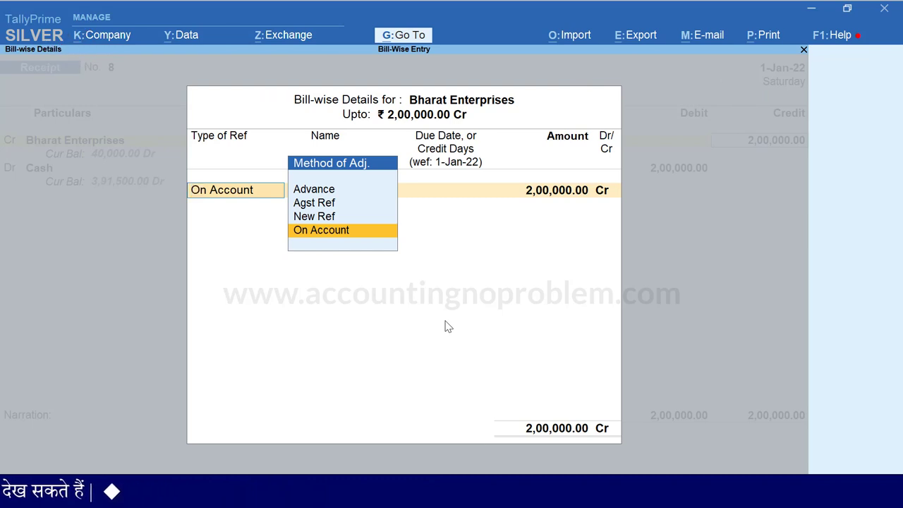
# - Change the receipt's On Account allocation to Agst Ref and adjust 1,00,000.00 Cr against pending bill 14
pyautogui.press('Up')
pyautogui.press('Up')
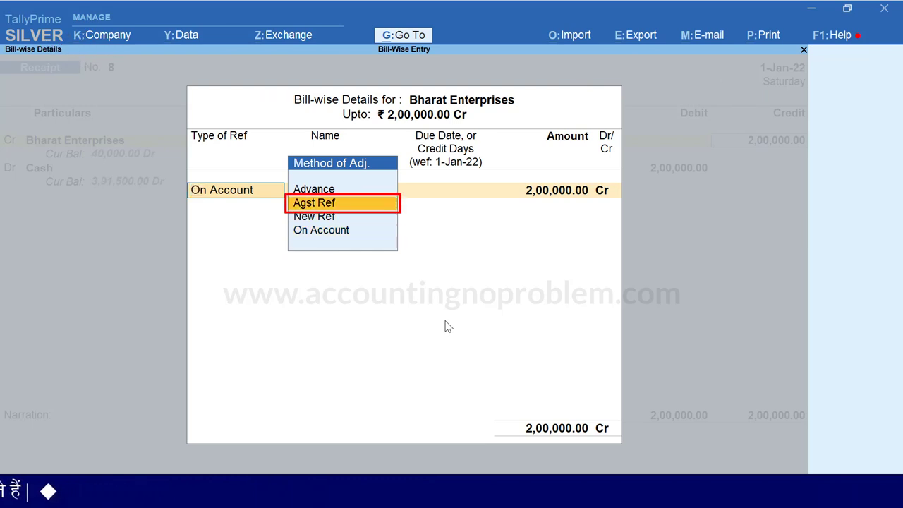
pyautogui.press('Return')
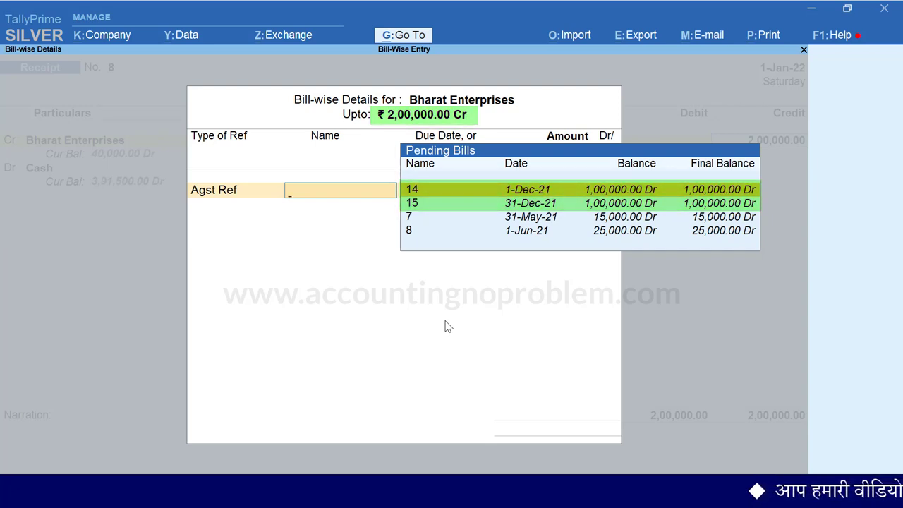
pyautogui.press('Return')
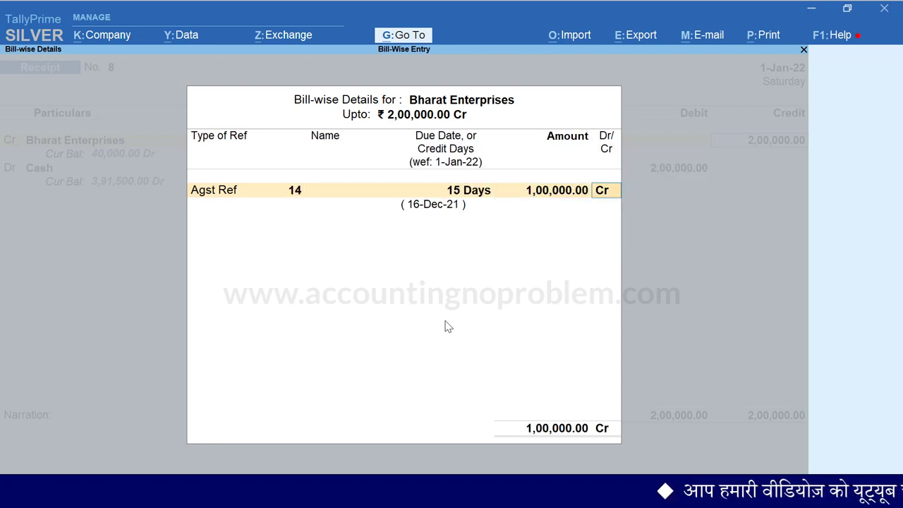
pyautogui.press('Return')
# - Allocate the remaining 1,00,000.00 Cr of the receipt as Agst Ref against pending bill 15
pyautogui.press('Return')
pyautogui.press('Return')
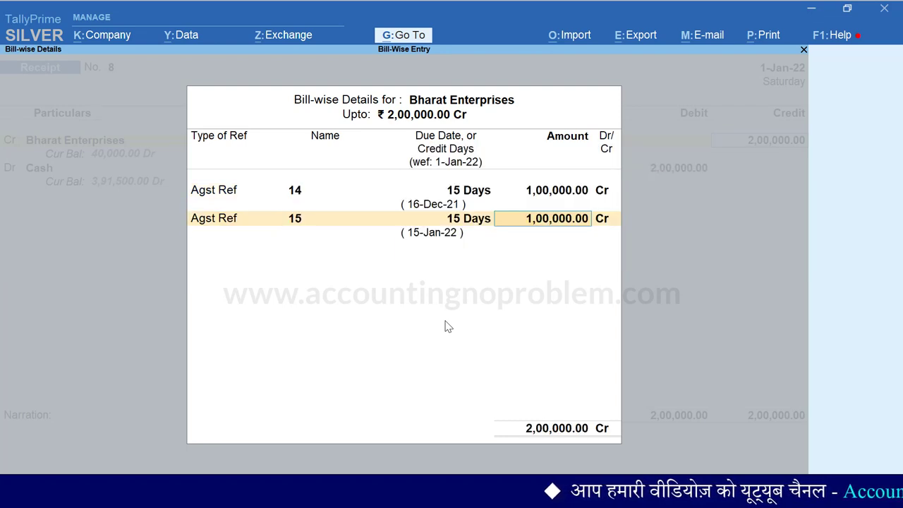
pyautogui.press('Return')
pyautogui.press('Return')
# - Keep Cash as the debit ledger for 2,00,000.00 and save the altered receipt voucher
pyautogui.press('Return')
pyautogui.press('Return')
pyautogui.press('Return')
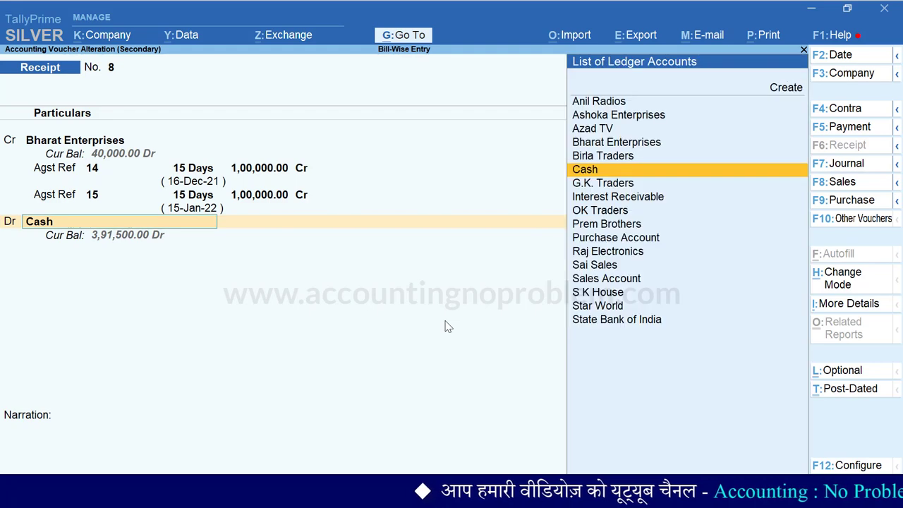
pyautogui.press('Return')
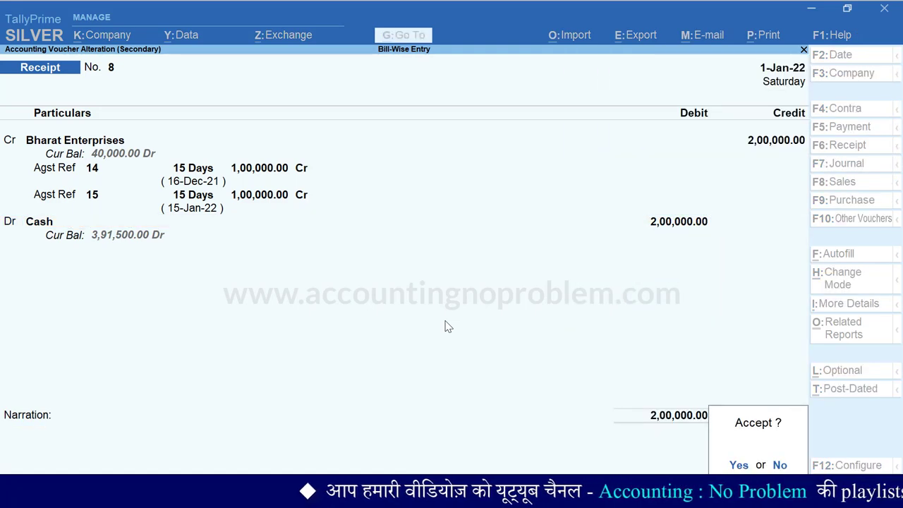
pyautogui.press('Return')
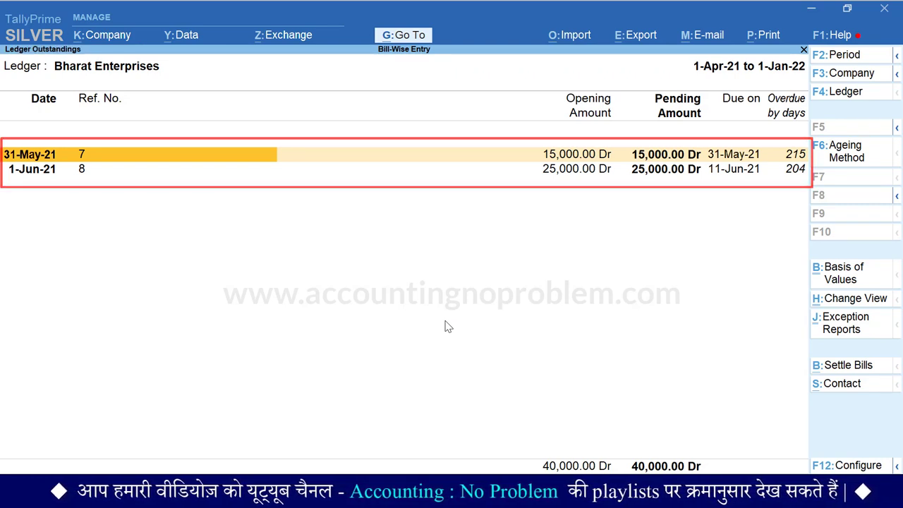
# - Leave the Bharat Enterprises ledger outstandings and open the Bills Receivable outstandings report
pyautogui.press('Escape')
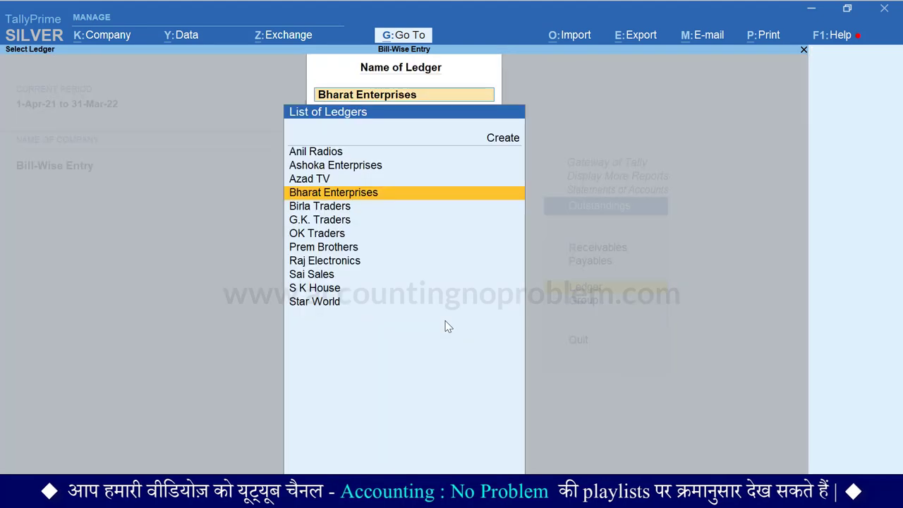
pyautogui.press('Escape')
pyautogui.press('Up')
pyautogui.press('Up')
pyautogui.press('Return')
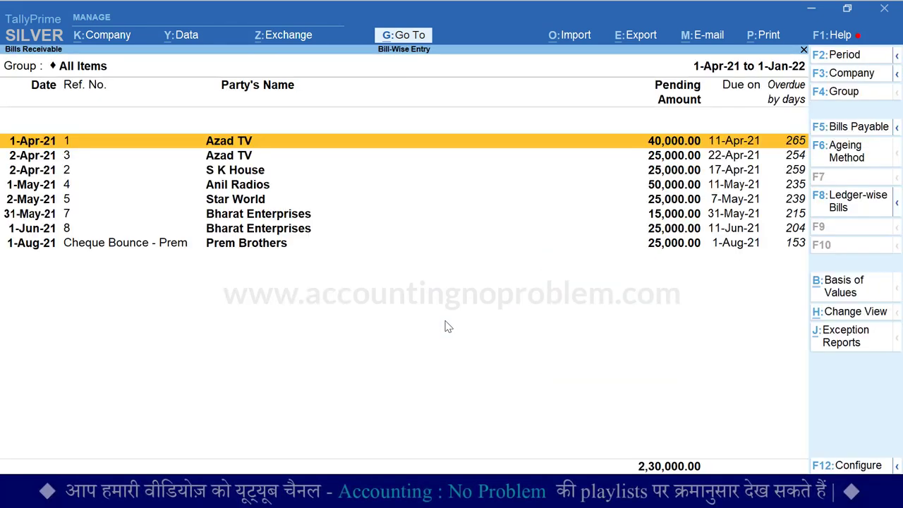